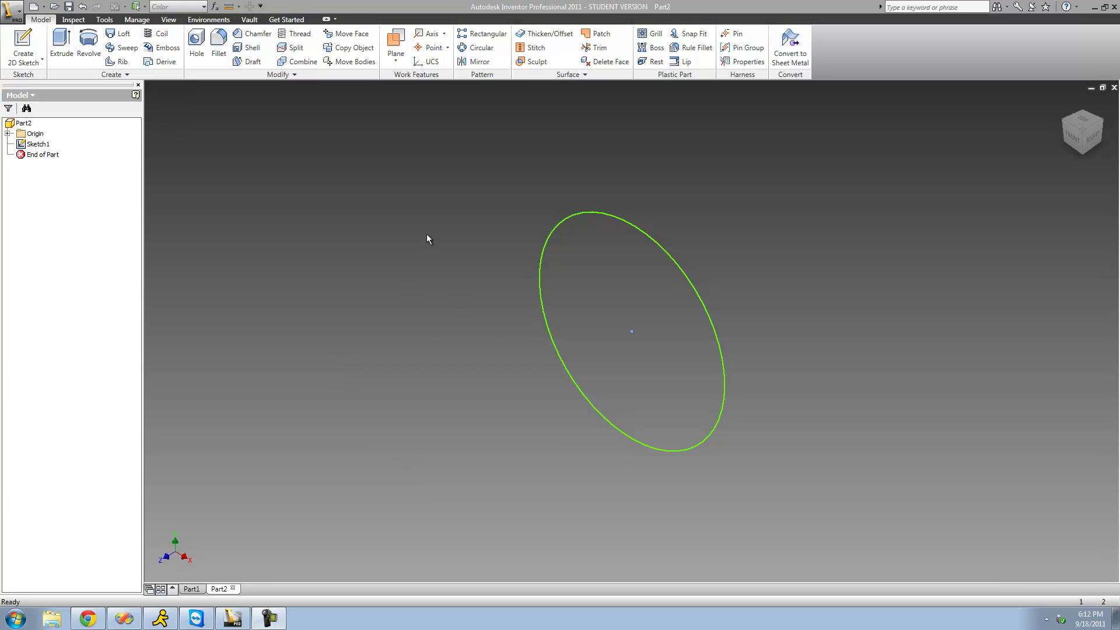
# Cancel a started offset work plane, then expand Part2's Origin folder in the browser
pyautogui.click(395, 40)
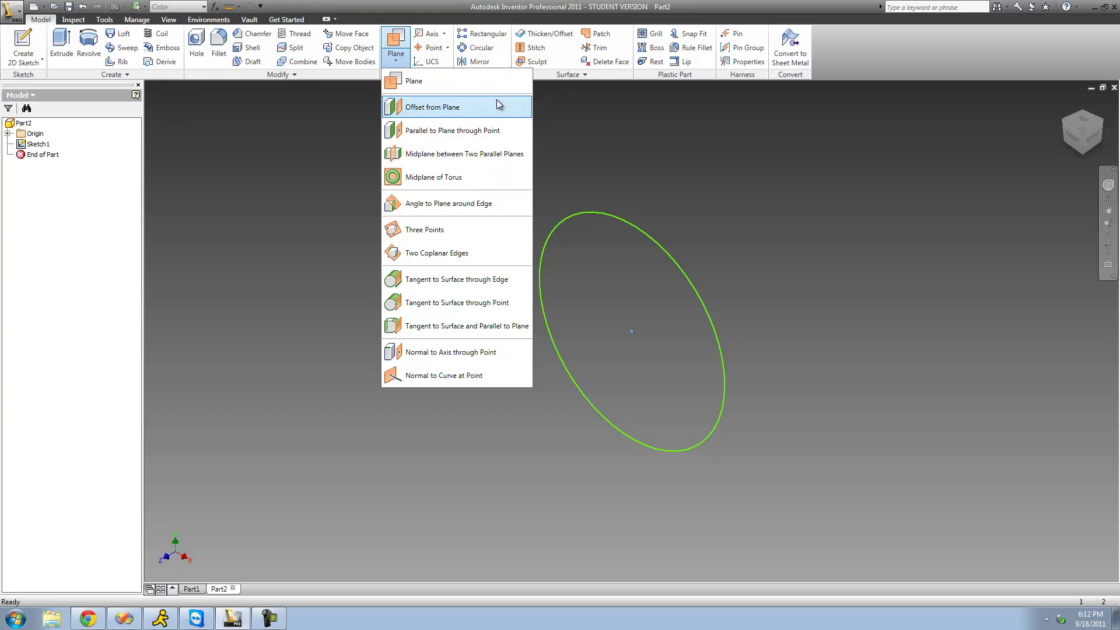
pyautogui.click(482, 109)
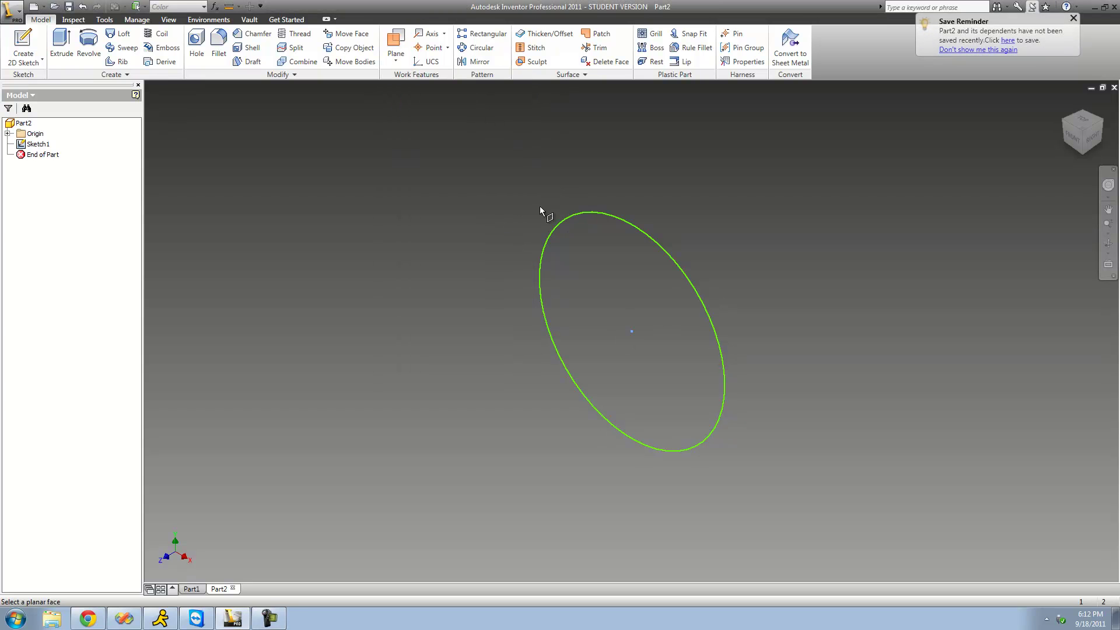
pyautogui.rightClick(484, 192)
pyautogui.click(510, 202)
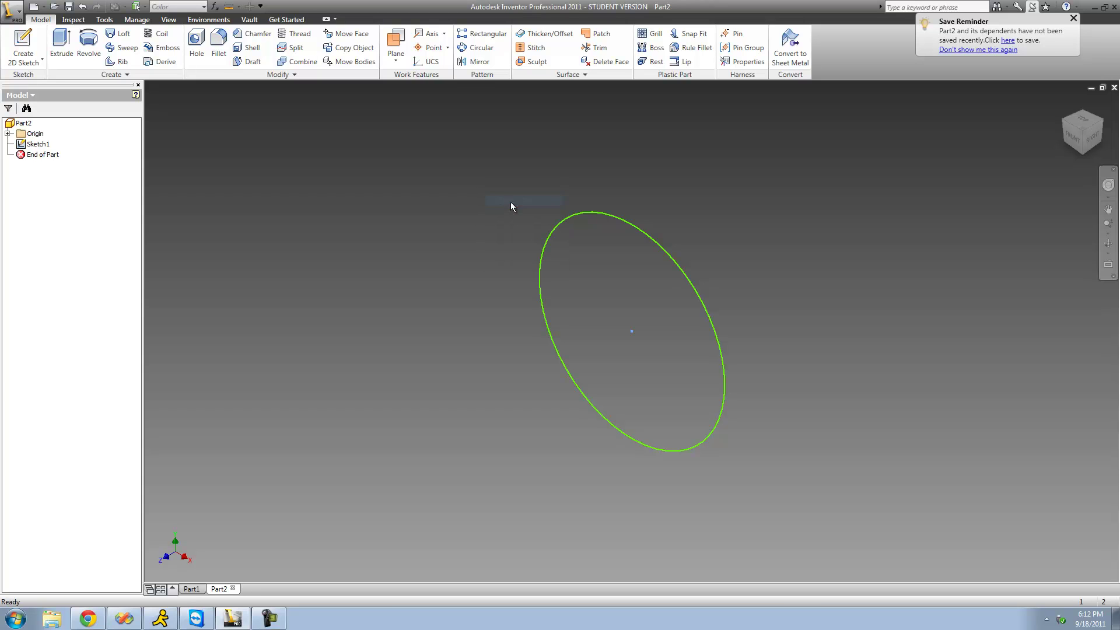
pyautogui.click(9, 133)
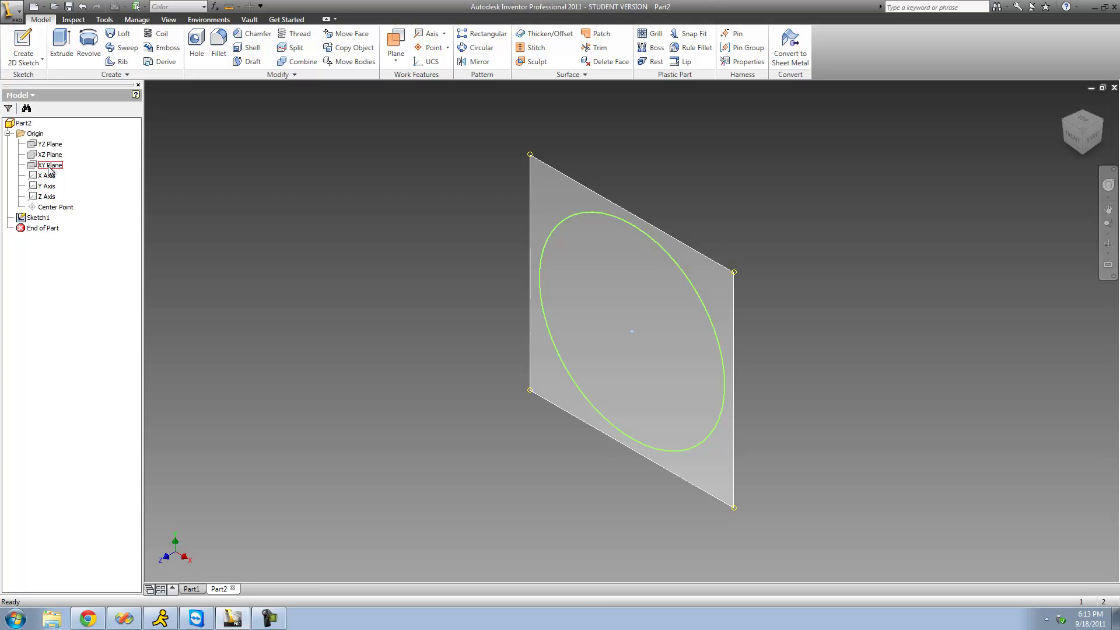
# Create a work plane offset 0.5 in from Part2's XY Plane and view it from the side
pyautogui.click(395, 57)
pyautogui.click(453, 108)
pyautogui.click(54, 167)
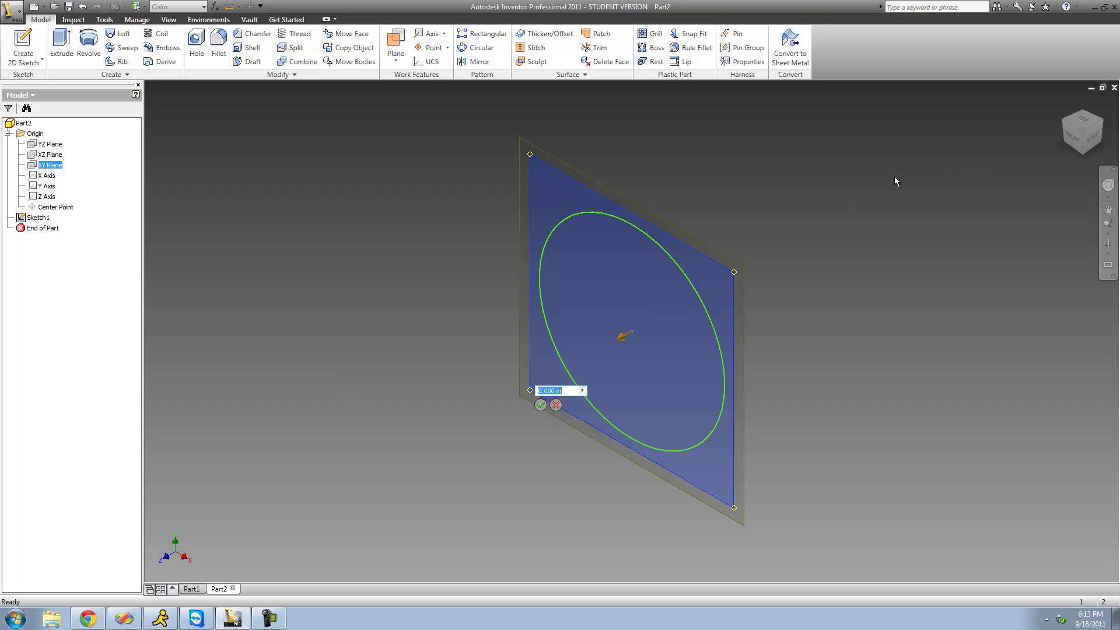
pyautogui.write('.5')
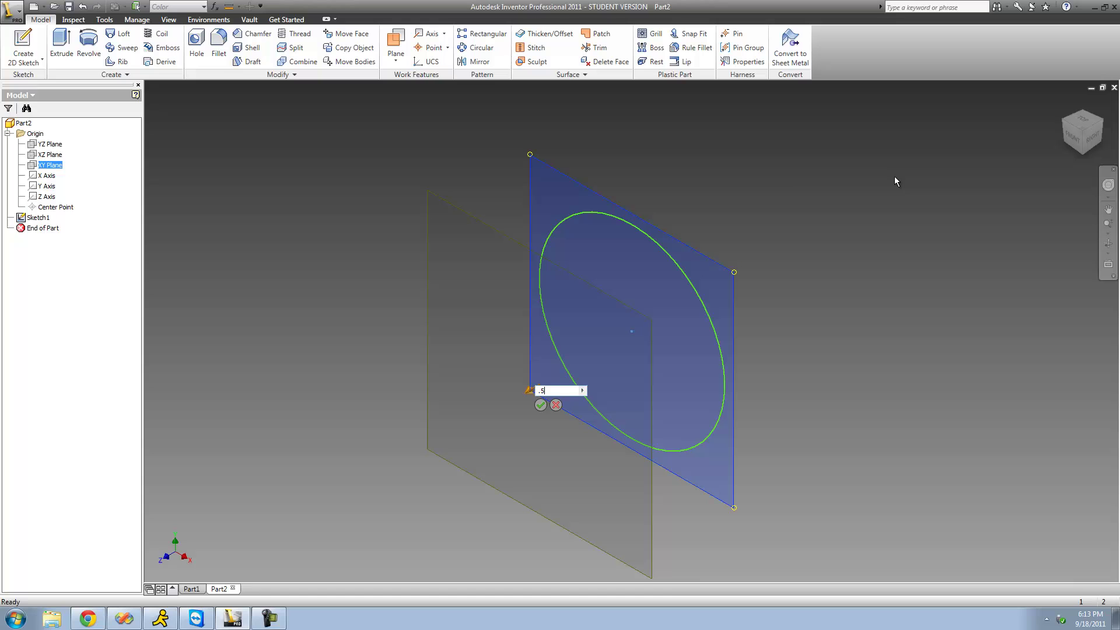
pyautogui.click(540, 405)
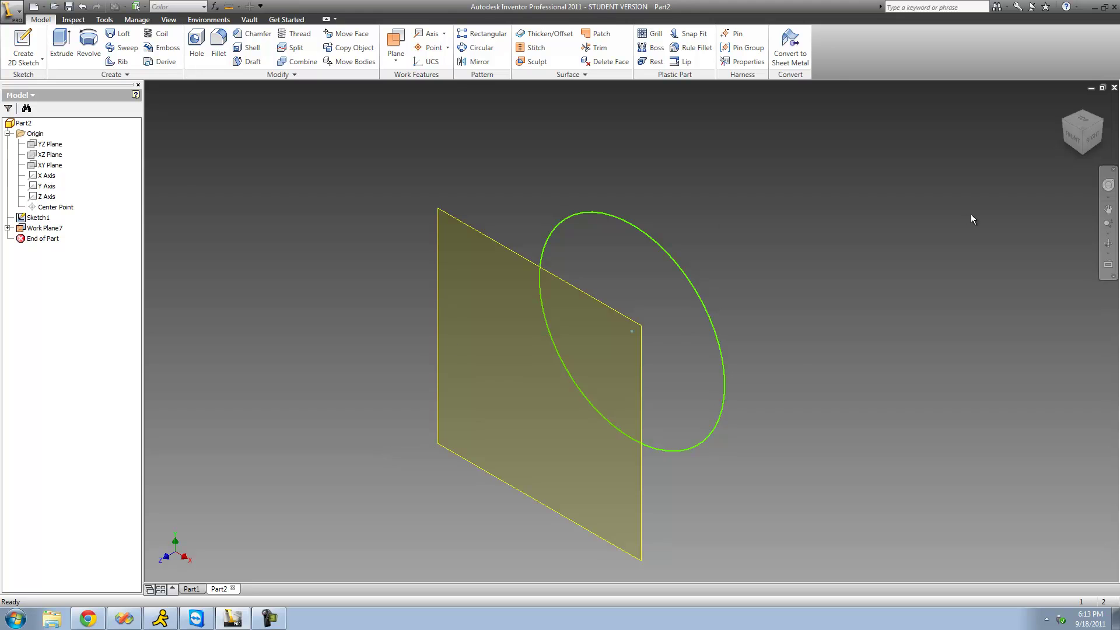
pyautogui.click(1109, 244)
pyautogui.moveTo(551, 333)
pyautogui.mouseDown()
pyautogui.moveTo(778, 308)
pyautogui.moveTo(513, 310)
pyautogui.moveTo(503, 336)
pyautogui.mouseUp()
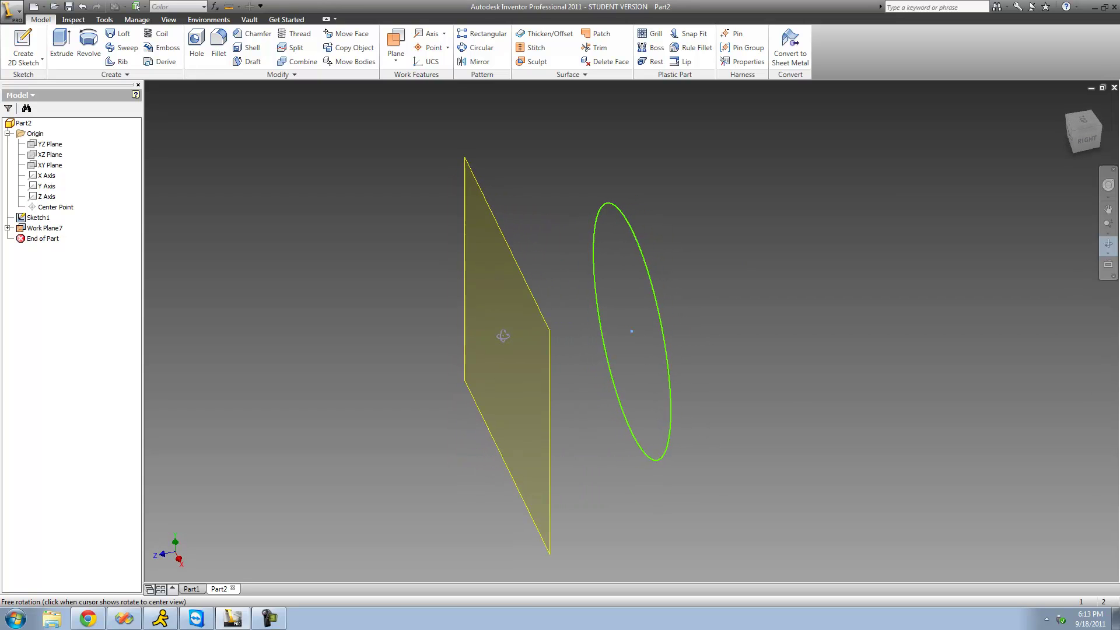
pyautogui.rightClick(515, 333)
pyautogui.click(539, 340)
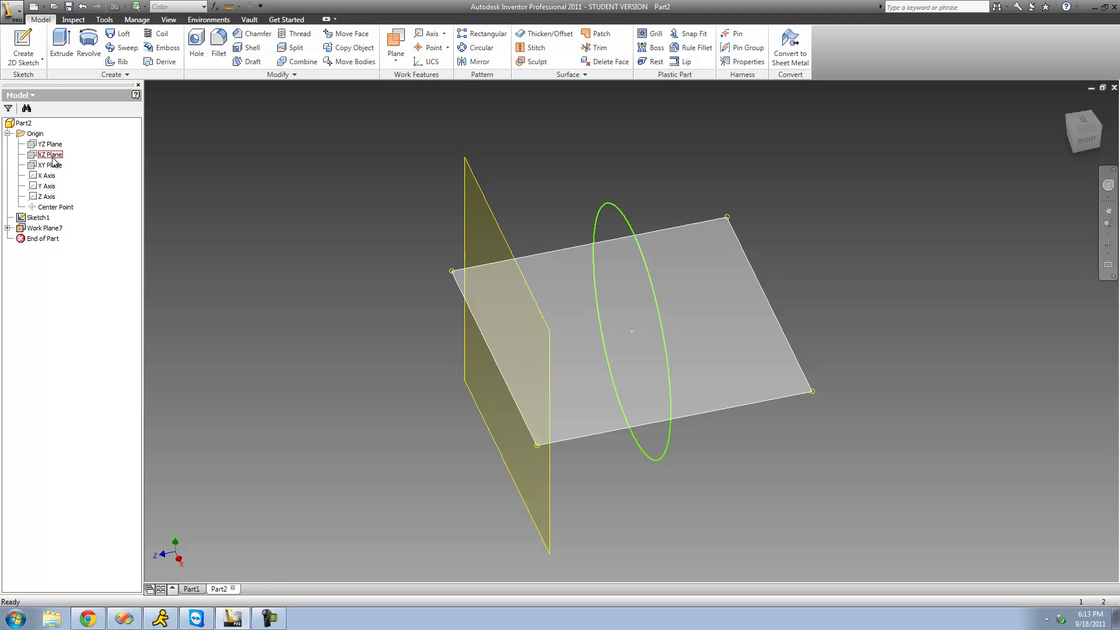
# Create a work plane offset -0.5 in from Part2's XZ Plane
pyautogui.click(394, 65)
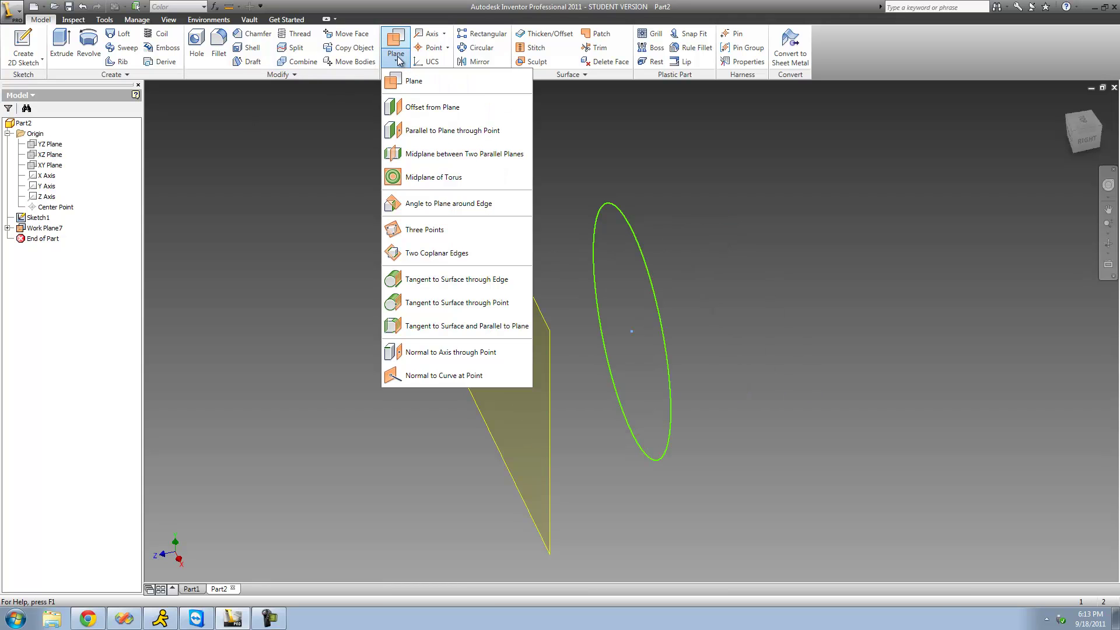
pyautogui.click(450, 109)
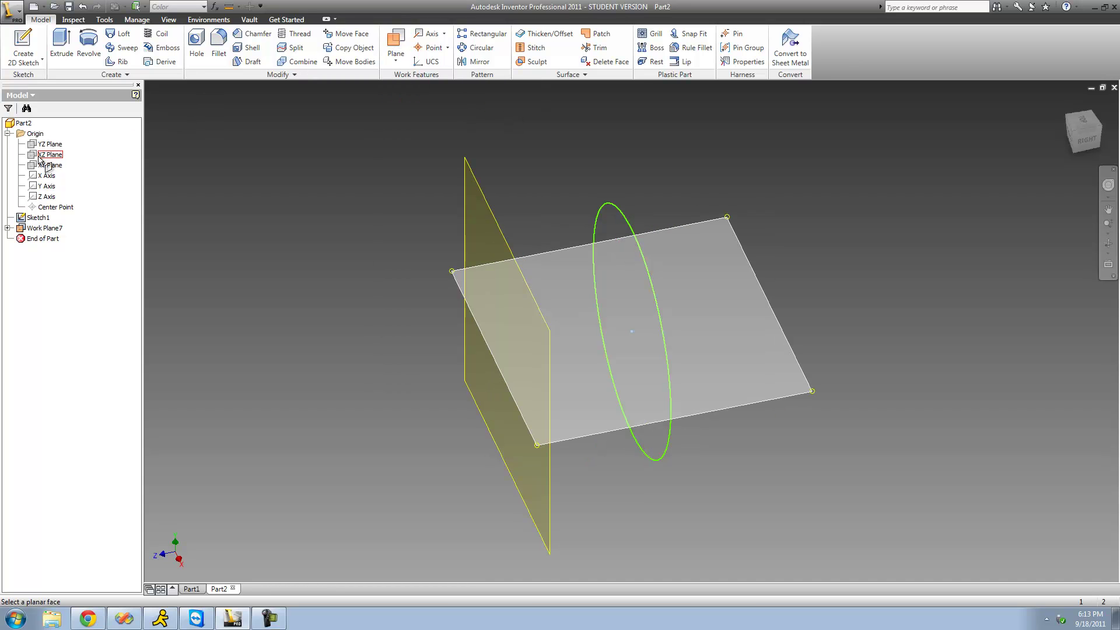
pyautogui.click(41, 156)
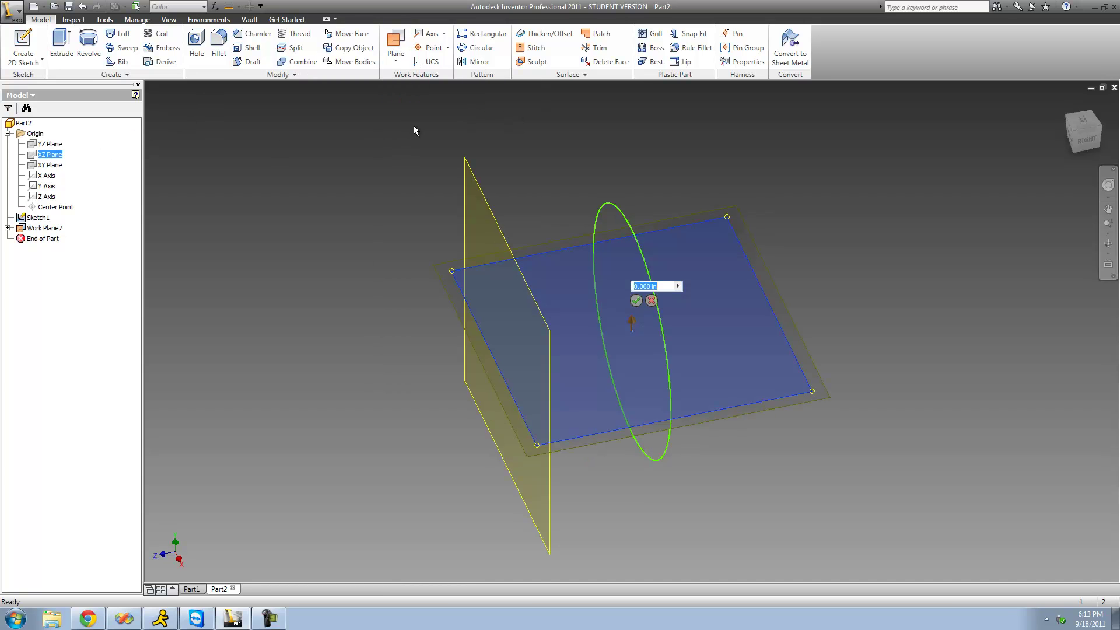
pyautogui.write('-.5')
pyautogui.click(636, 301)
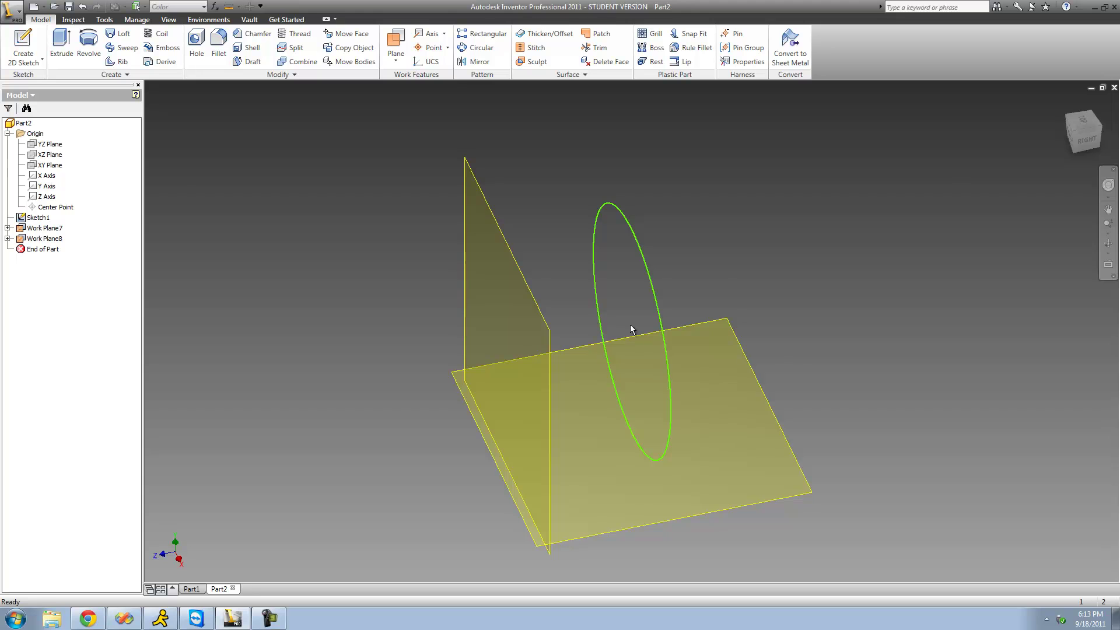
# Orbit to compare both offset work planes, then switch to the Part1 document
pyautogui.click(1109, 244)
pyautogui.moveTo(642, 330)
pyautogui.mouseDown()
pyautogui.moveTo(642, 308)
pyautogui.moveTo(613, 300)
pyautogui.moveTo(683, 313)
pyautogui.moveTo(660, 318)
pyautogui.moveTo(699, 311)
pyautogui.mouseUp()
pyautogui.rightClick(700, 310)
pyautogui.click(719, 317)
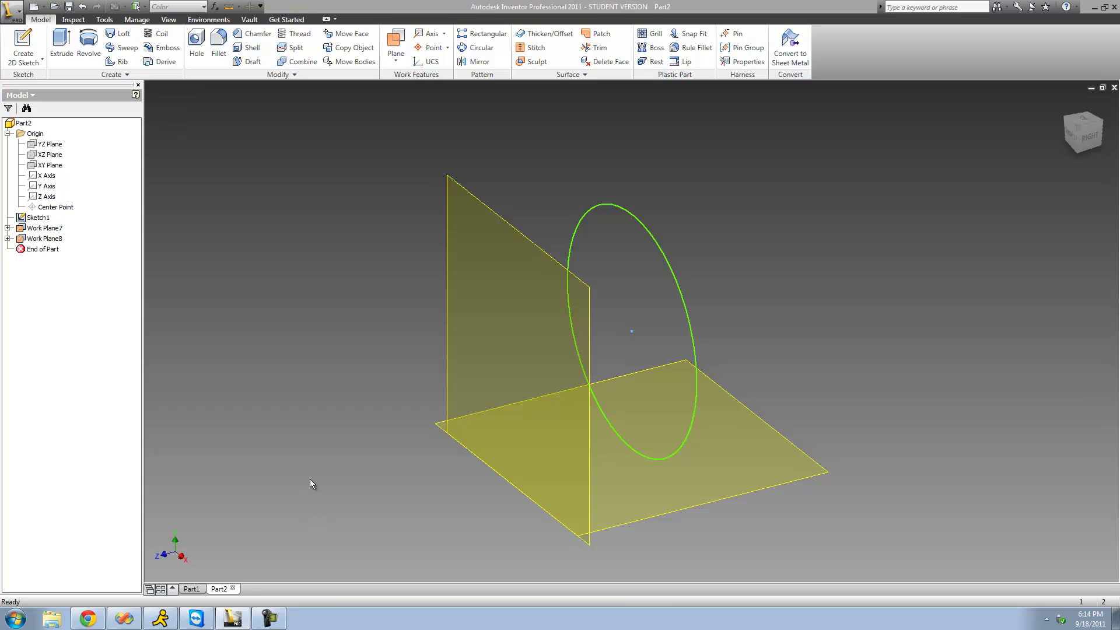
pyautogui.click(191, 589)
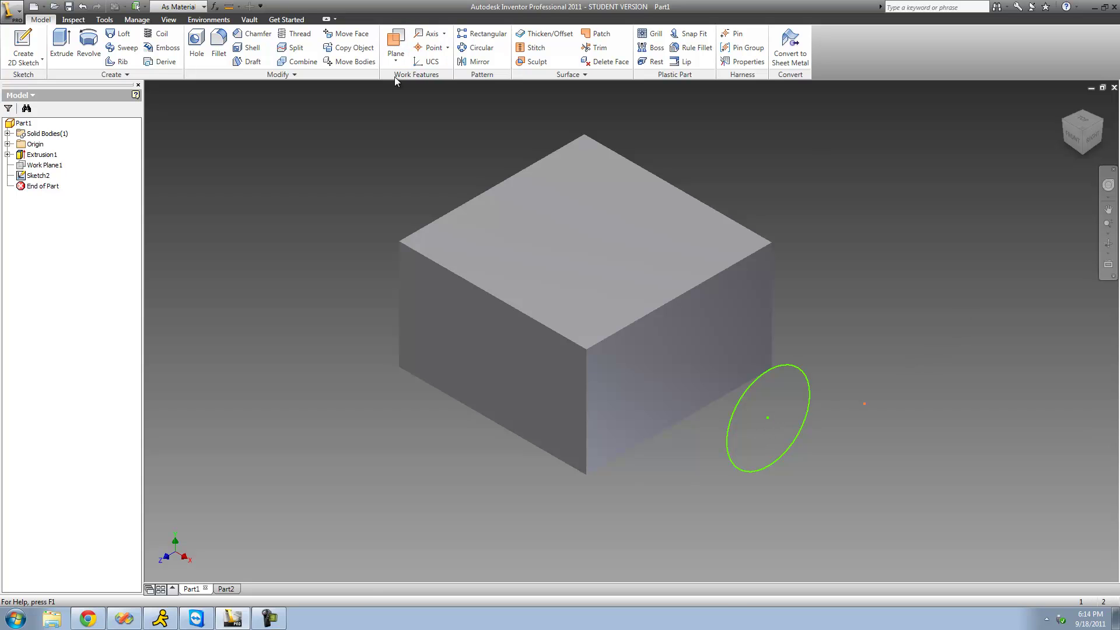
# Create a work plane parallel to the box's top face through the circle's centre
pyautogui.click(396, 58)
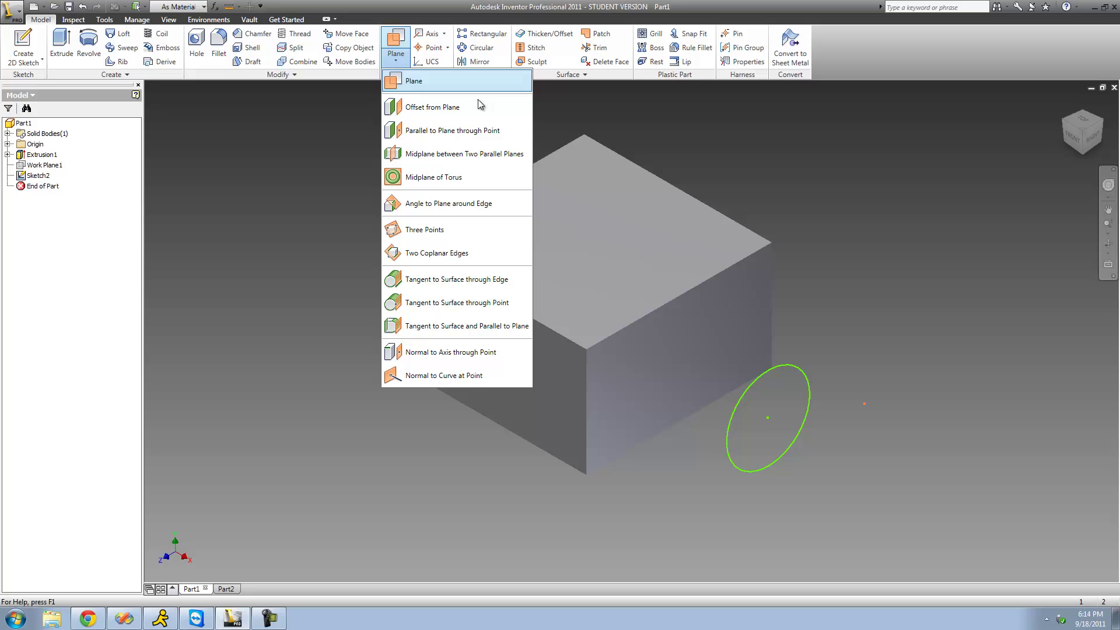
pyautogui.click(487, 133)
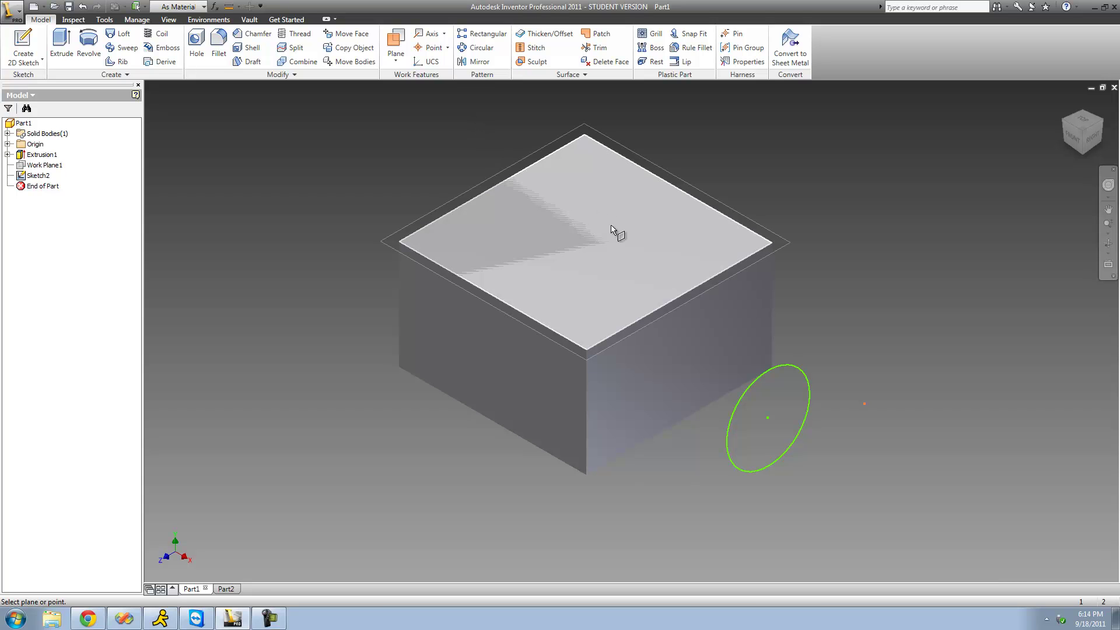
pyautogui.click(589, 251)
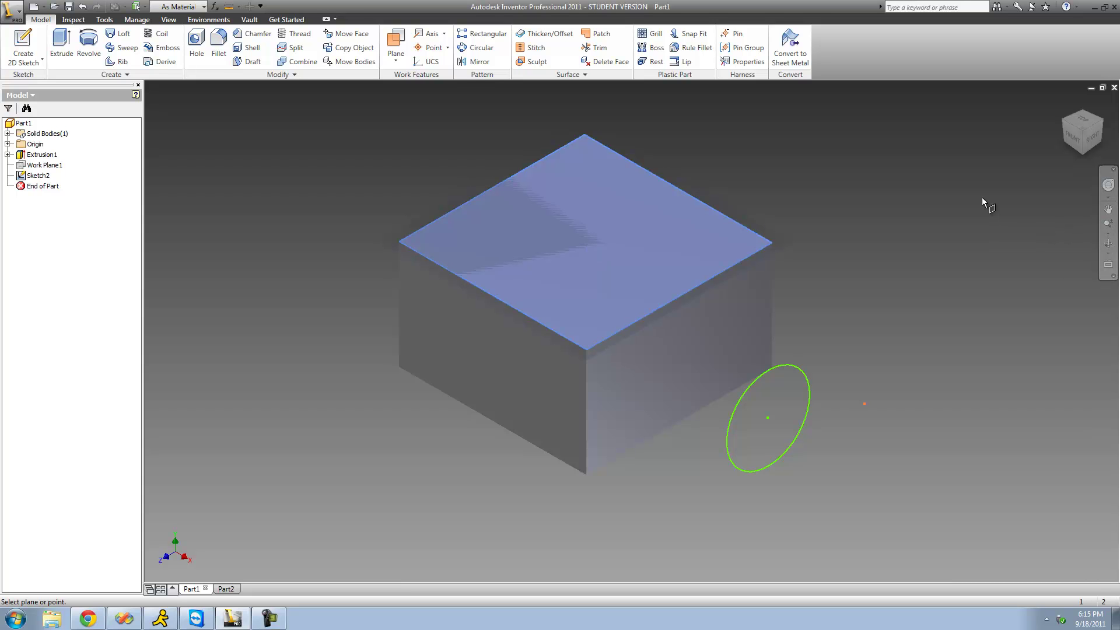
pyautogui.click(769, 419)
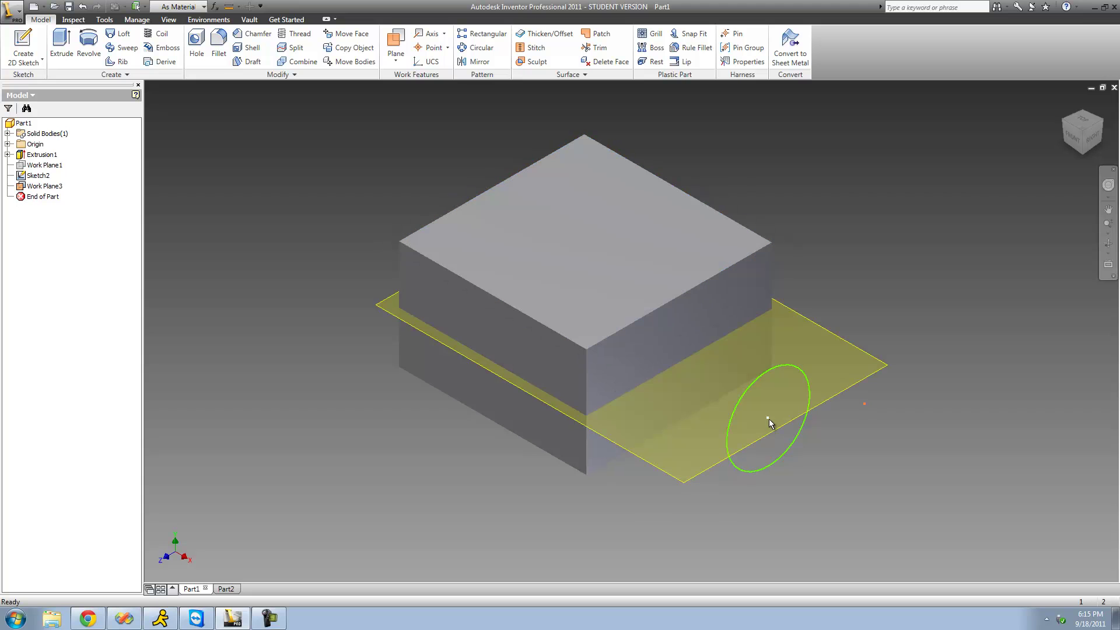
# Check the new plane from the RIGHT view, then return to the isometric home view
pyautogui.click(1108, 244)
pyautogui.moveTo(704, 310); pyautogui.dragTo(726, 308)
pyautogui.rightClick(727, 308)
pyautogui.click(784, 310)
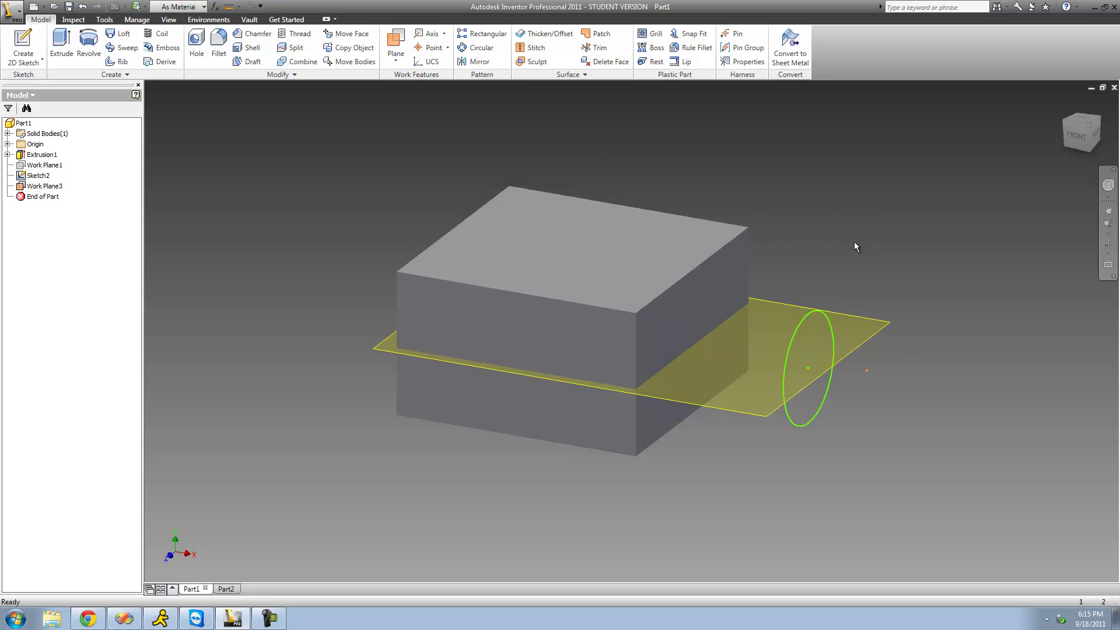
pyautogui.click(1096, 132)
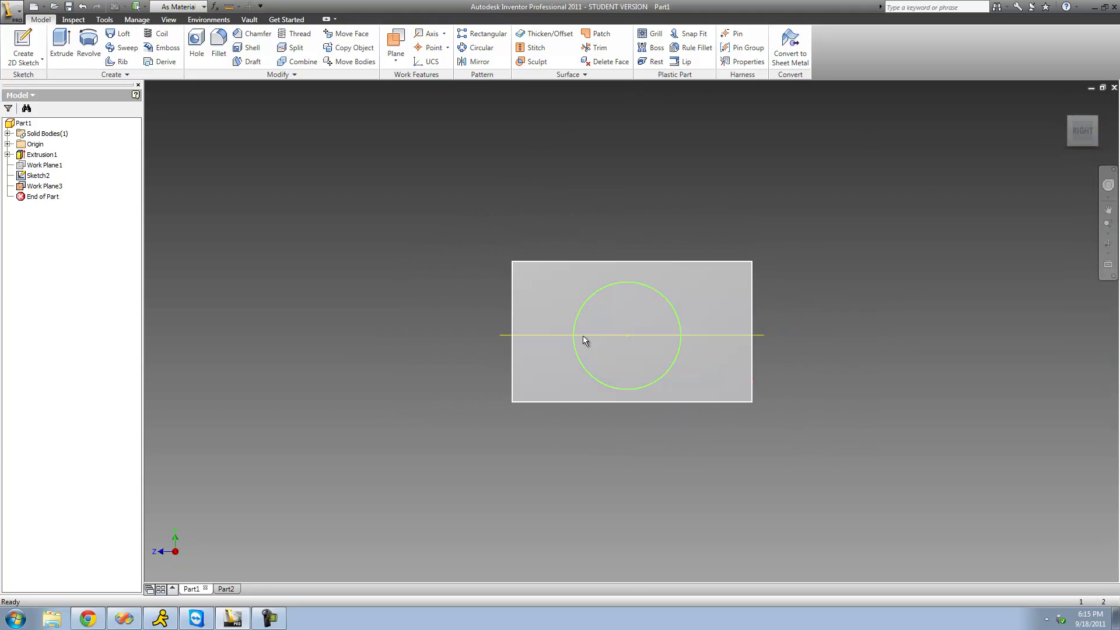
pyautogui.click(1109, 244)
pyautogui.press('F6')
pyautogui.rightClick(724, 315)
pyautogui.click(741, 320)
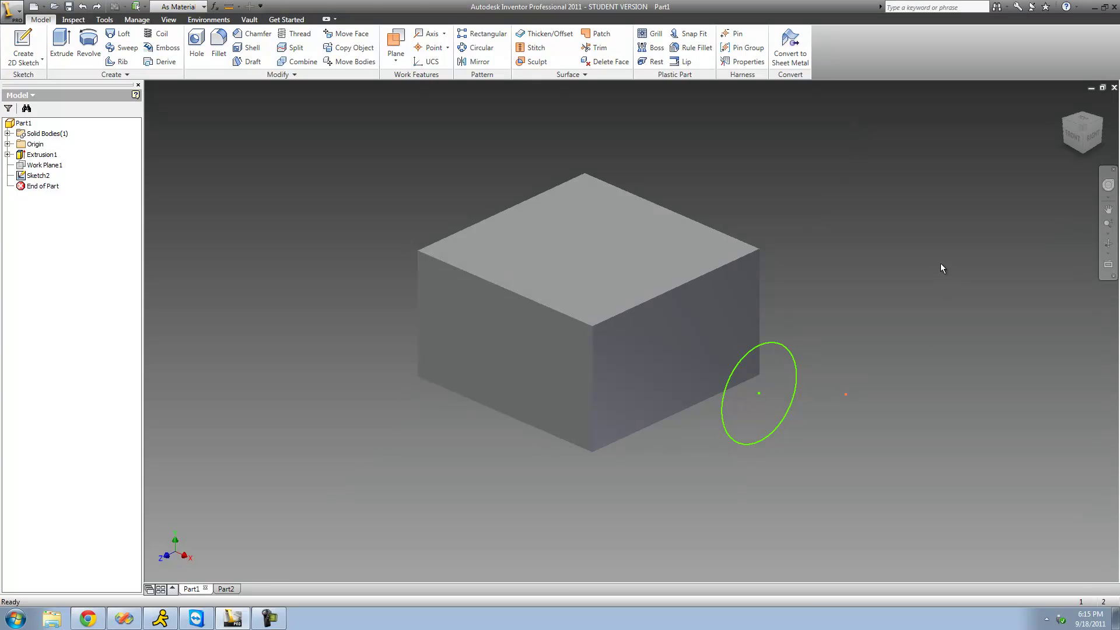
# Create a work plane parallel to the box's front face through the circle's centre
pyautogui.click(395, 46)
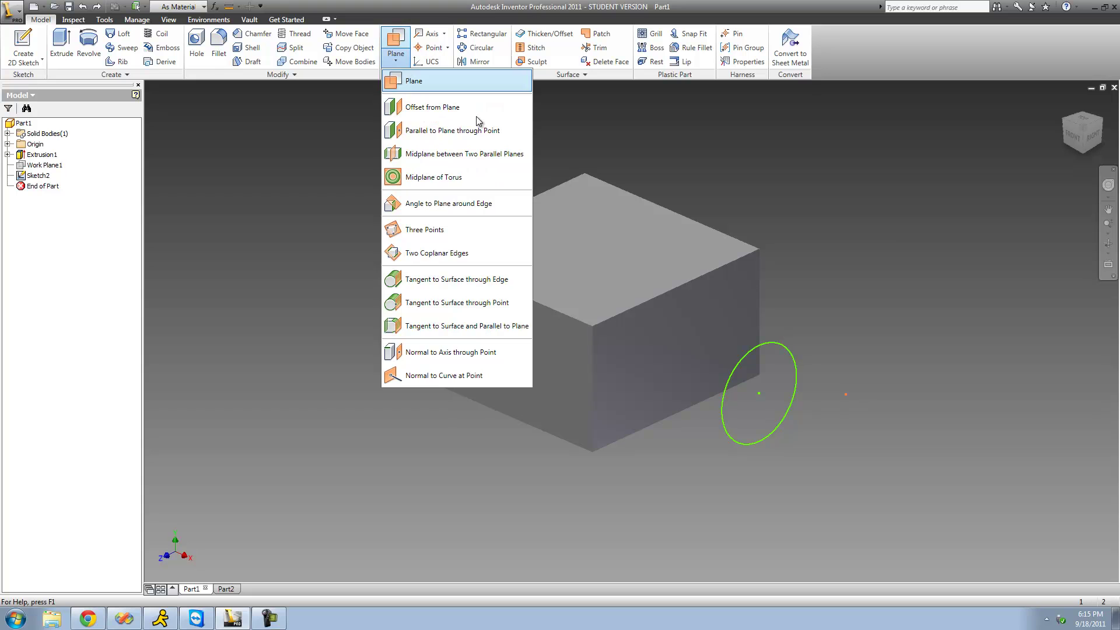
pyautogui.click(439, 131)
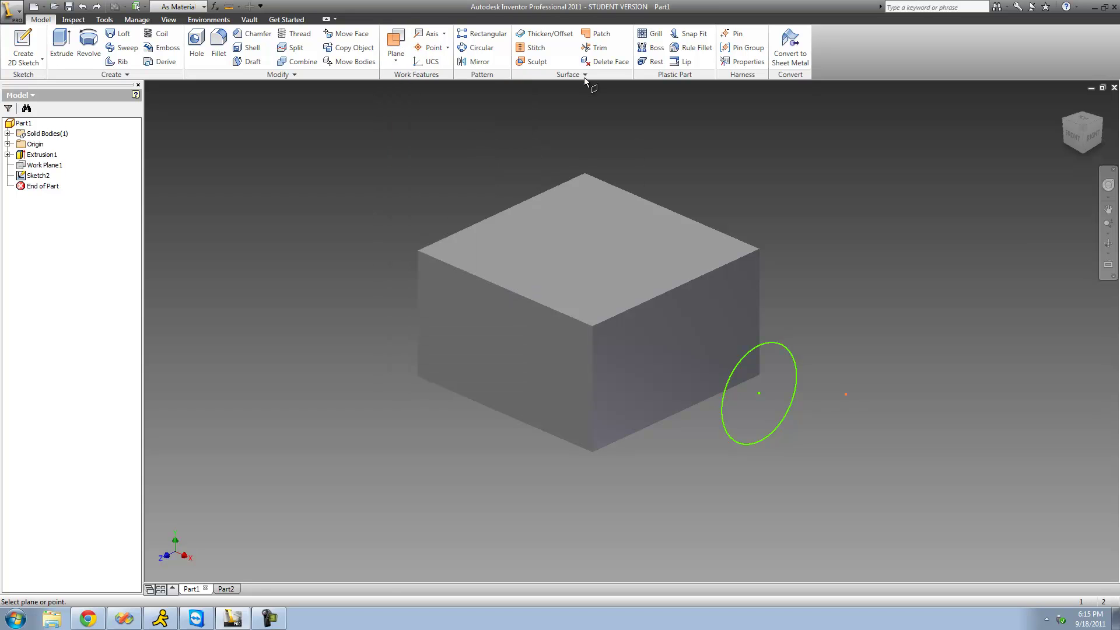
pyautogui.click(478, 326)
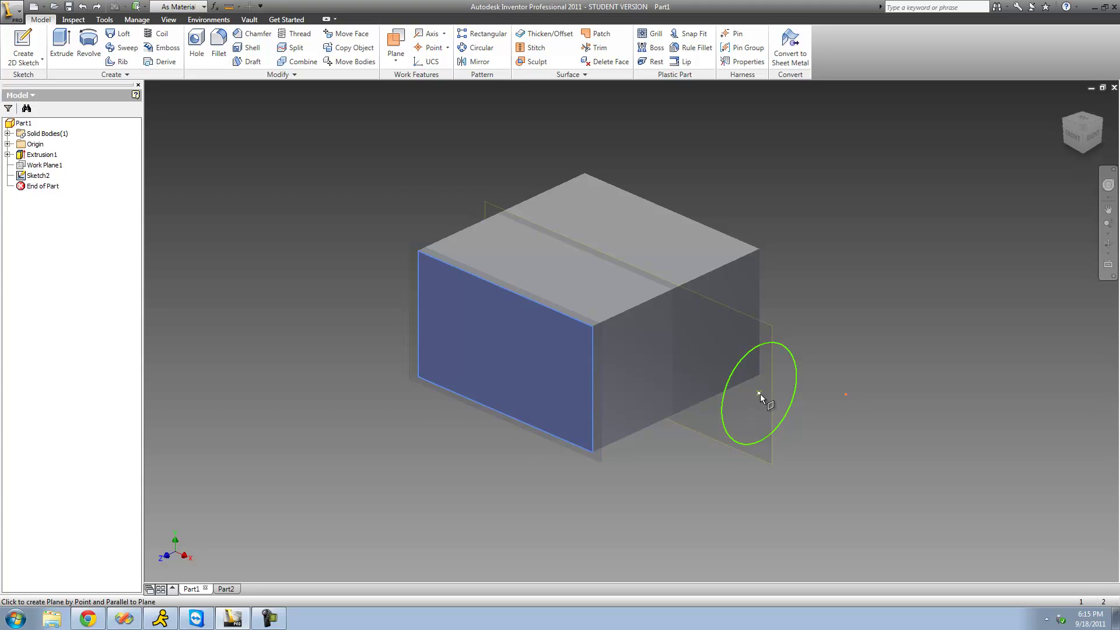
pyautogui.click(759, 394)
pyautogui.click(1108, 245)
pyautogui.moveTo(681, 365)
pyautogui.mouseDown()
pyautogui.moveTo(671, 363)
pyautogui.moveTo(681, 370)
pyautogui.mouseUp()
pyautogui.press('Escape')
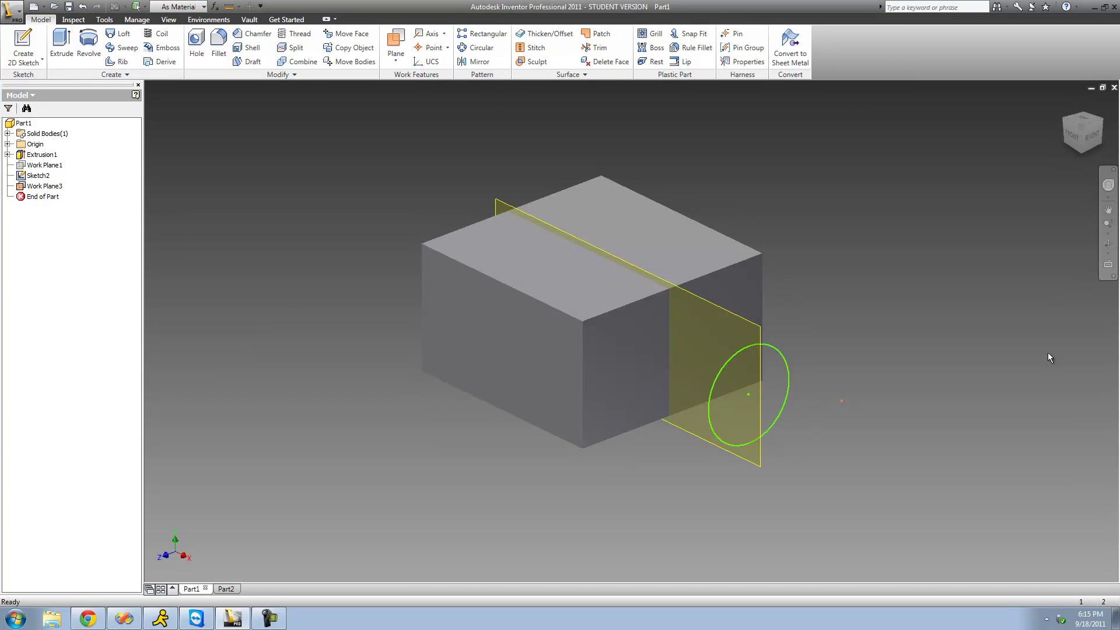
# Check the plane from the RIGHT view, then return to the isometric home view
pyautogui.click(1094, 139)
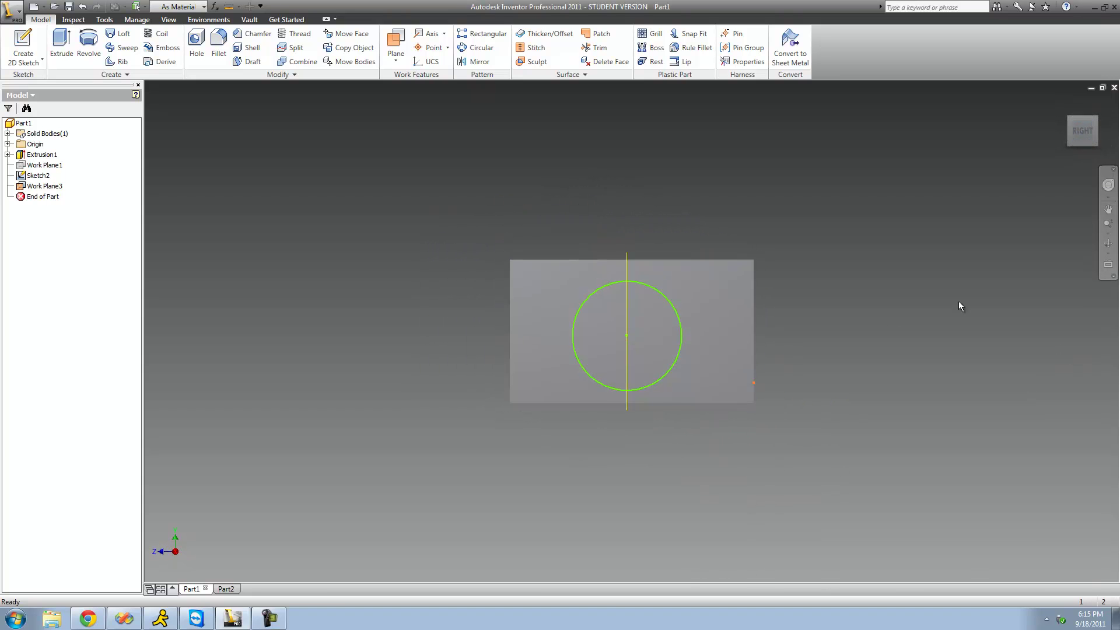
pyautogui.click(1109, 244)
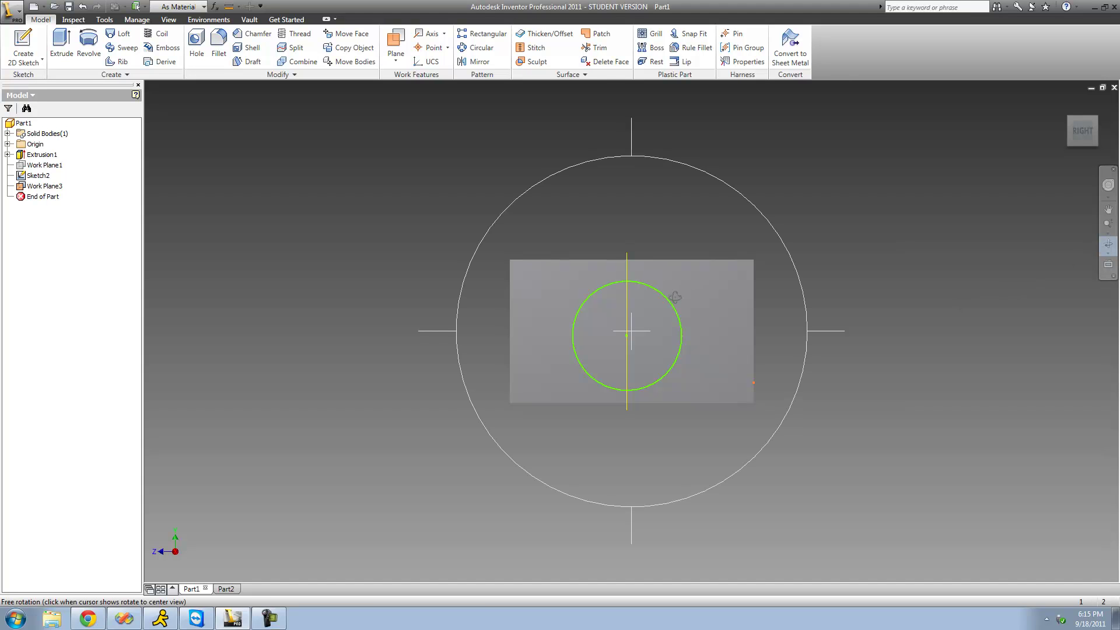
pyautogui.press('F6')
pyautogui.rightClick(732, 318)
pyautogui.click(752, 322)
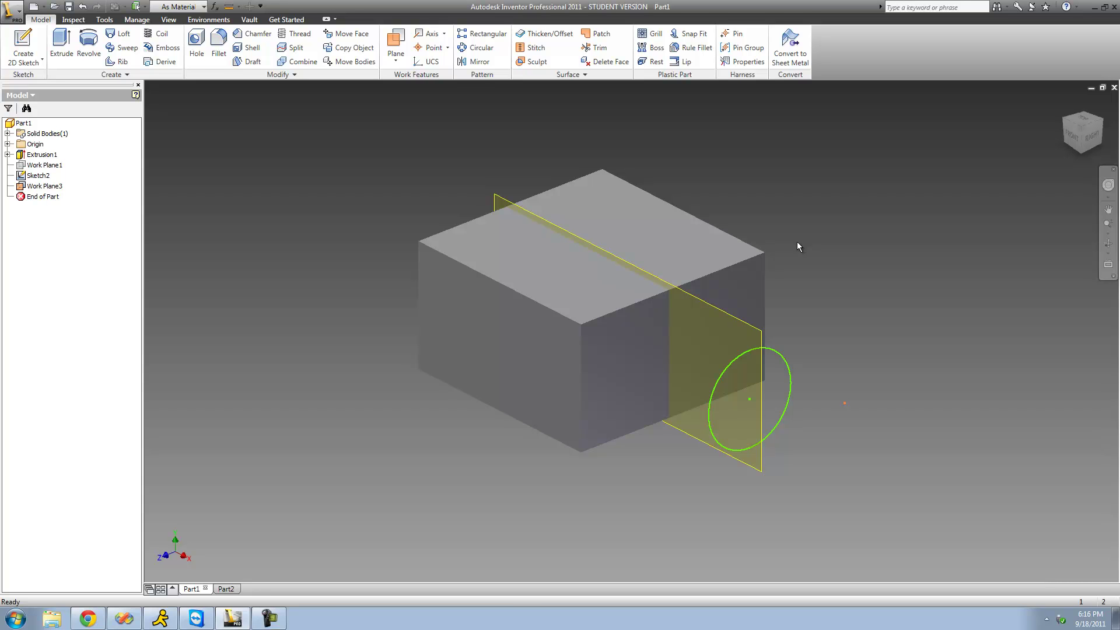
# Undo the new work plane and turn the box toward a front-facing view
pyautogui.hotkey('ctrl', 'z')
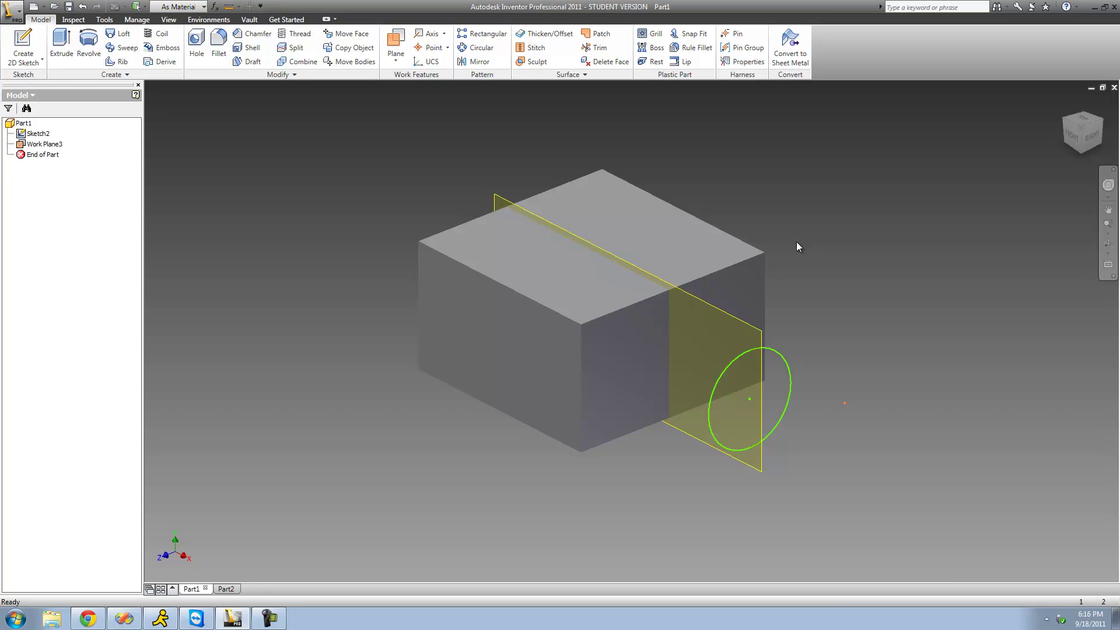
pyautogui.click(1108, 244)
pyautogui.moveTo(562, 315); pyautogui.dragTo(600, 301)
pyautogui.rightClick(600, 301)
pyautogui.click(630, 317)
pyautogui.click(1109, 243)
# Orbit the box to look down on its top
pyautogui.moveTo(688, 287); pyautogui.dragTo(758, 283)
pyautogui.press('Escape')
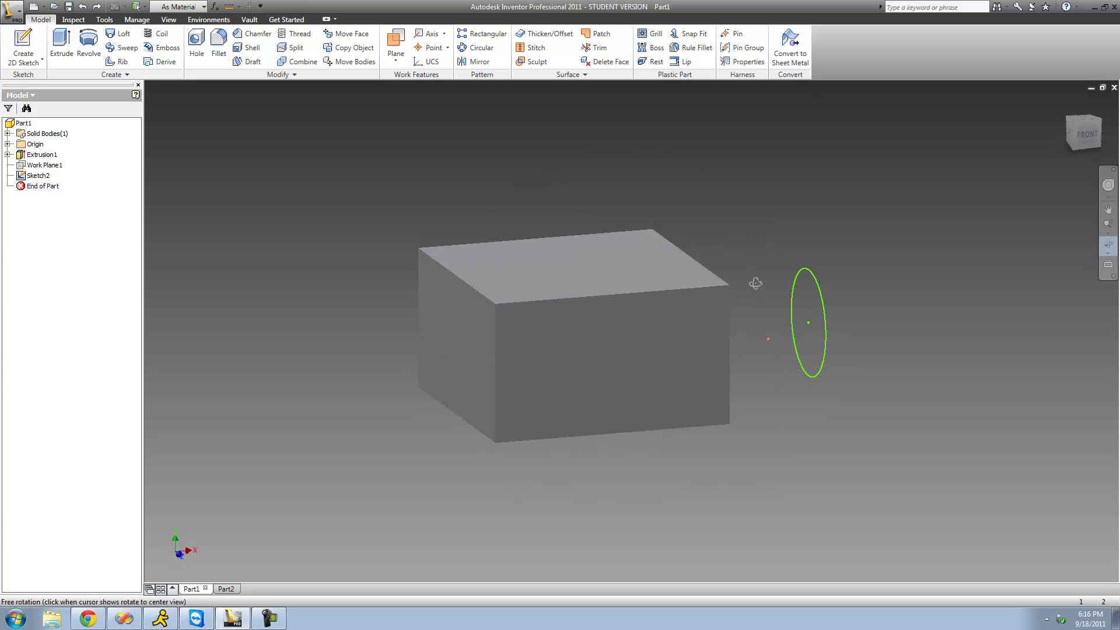
pyautogui.click(1108, 244)
pyautogui.moveTo(705, 247); pyautogui.dragTo(697, 270)
pyautogui.rightClick(697, 271)
pyautogui.click(724, 278)
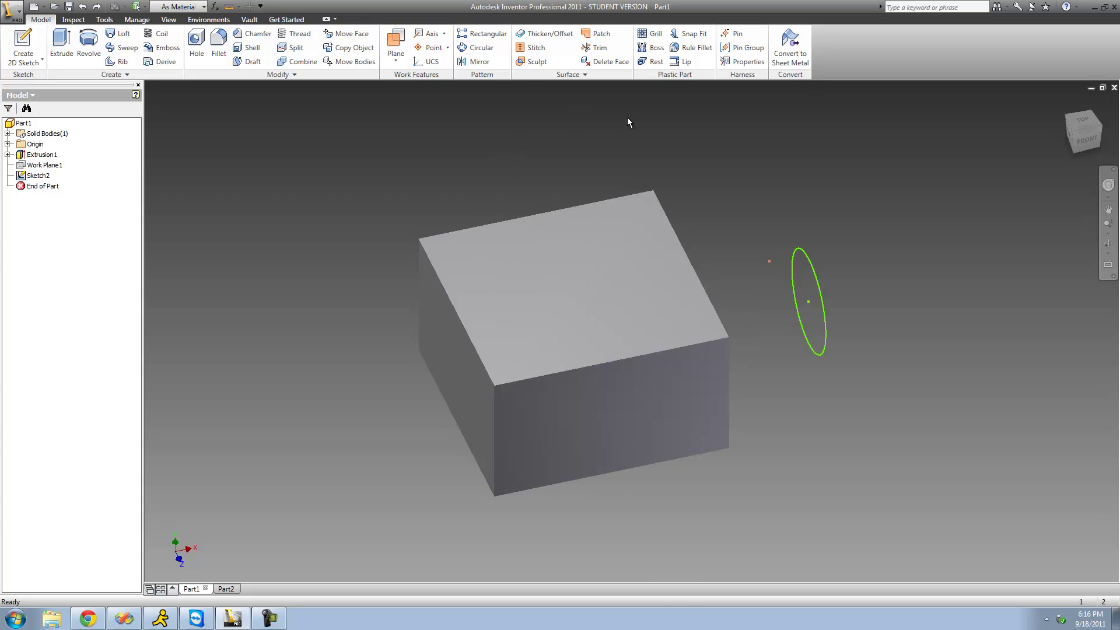
# Create a midplane work plane between the box's left face and its opposite face, then inspect it
pyautogui.click(396, 59)
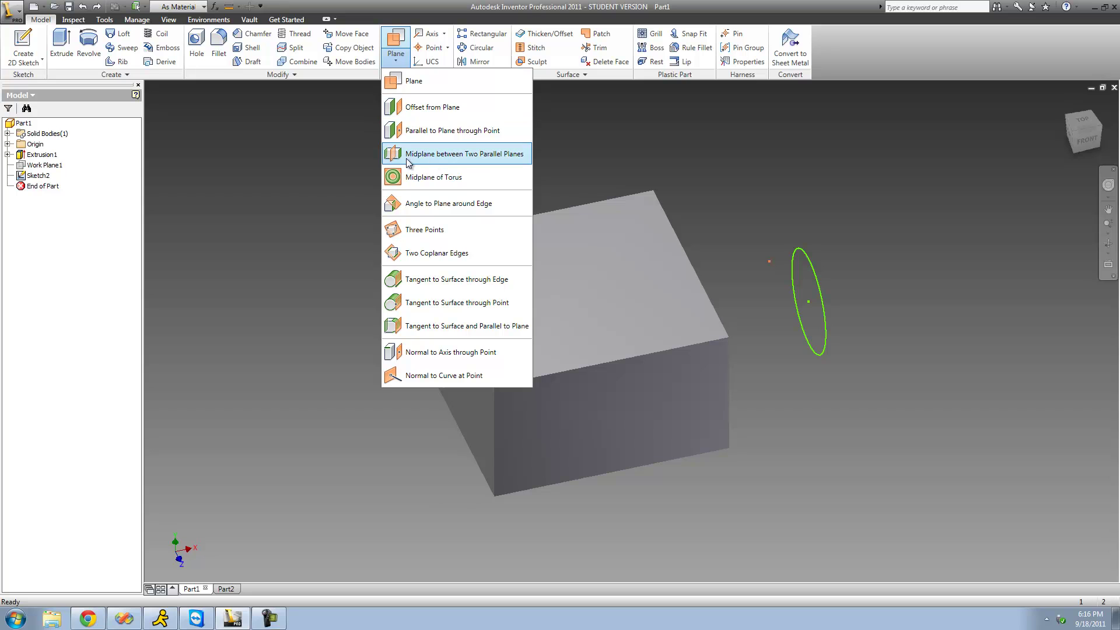
pyautogui.click(505, 158)
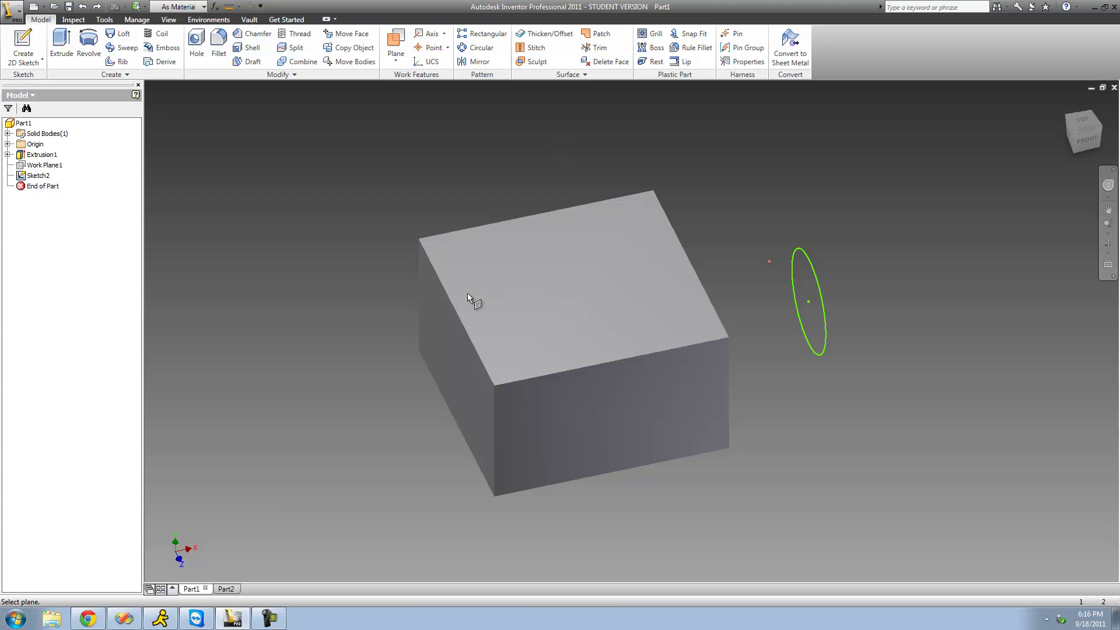
pyautogui.click(445, 355)
pyautogui.click(1109, 243)
pyautogui.moveTo(619, 338); pyautogui.dragTo(554, 326)
pyautogui.rightClick(555, 328)
pyautogui.click(583, 332)
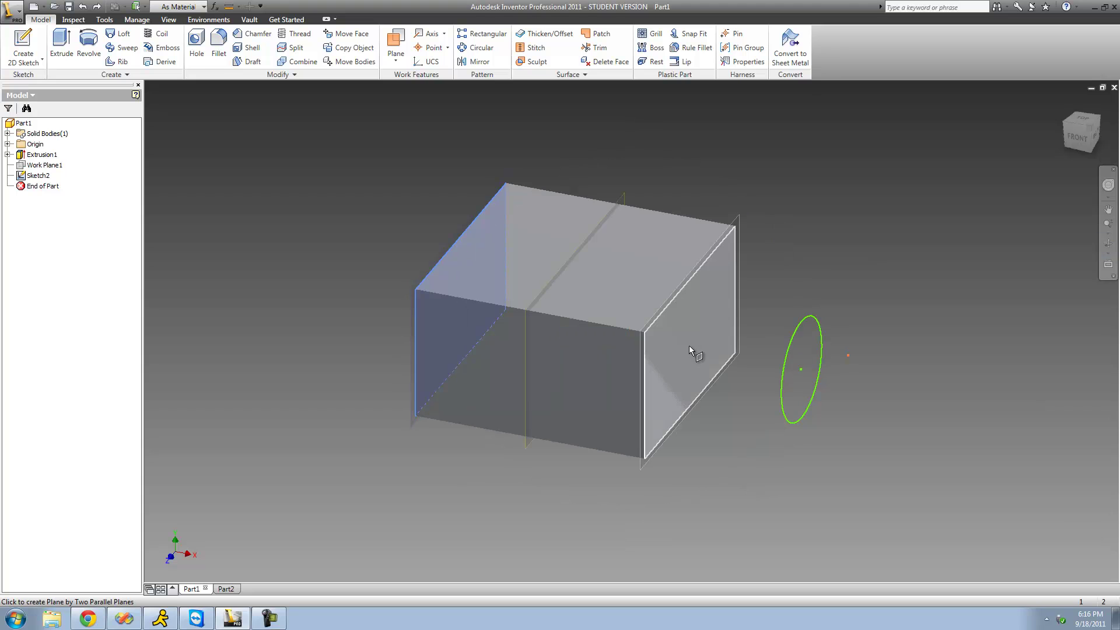
pyautogui.click(689, 346)
pyautogui.click(1108, 244)
pyautogui.moveTo(647, 255); pyautogui.dragTo(705, 256)
pyautogui.rightClick(705, 256)
pyautogui.click(734, 261)
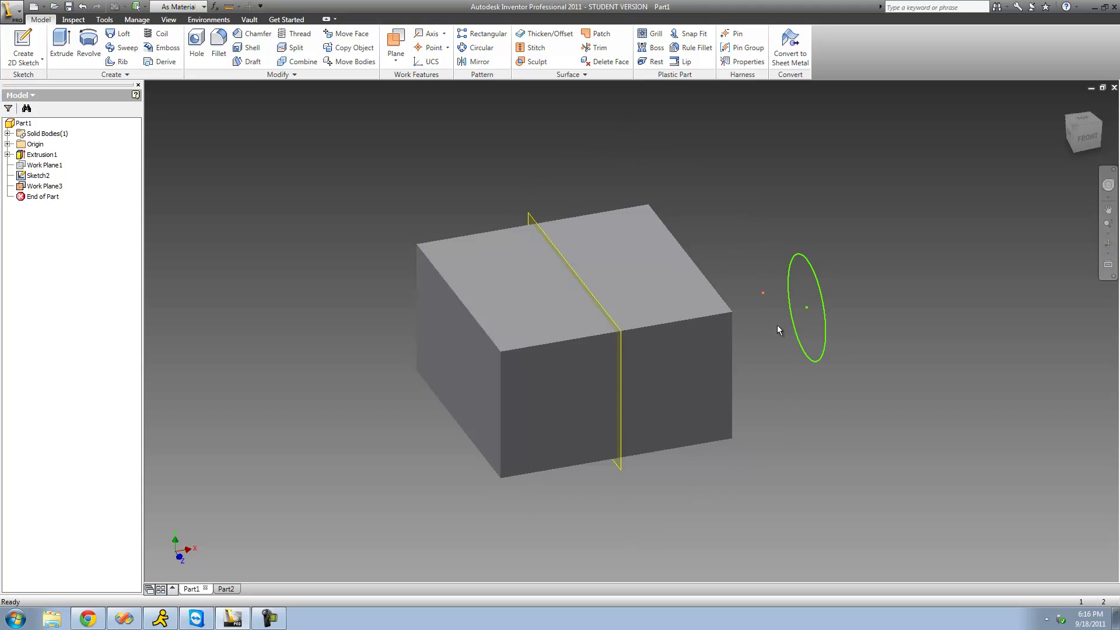